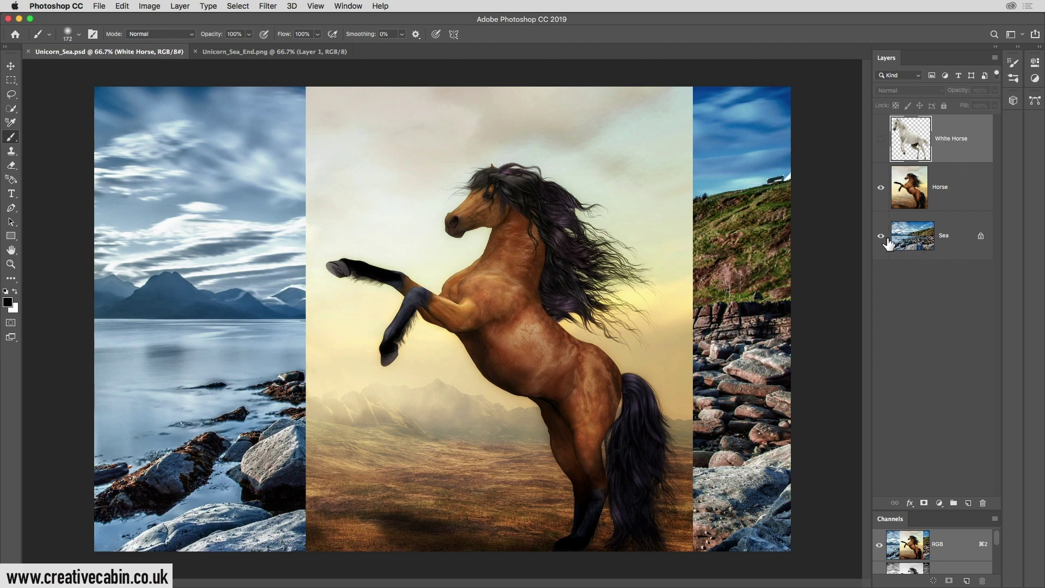
- Toggle visibility of the Horse, Sea and White Horse layers to compare them
{"action": "left_click", "coordinate": [881, 188]}
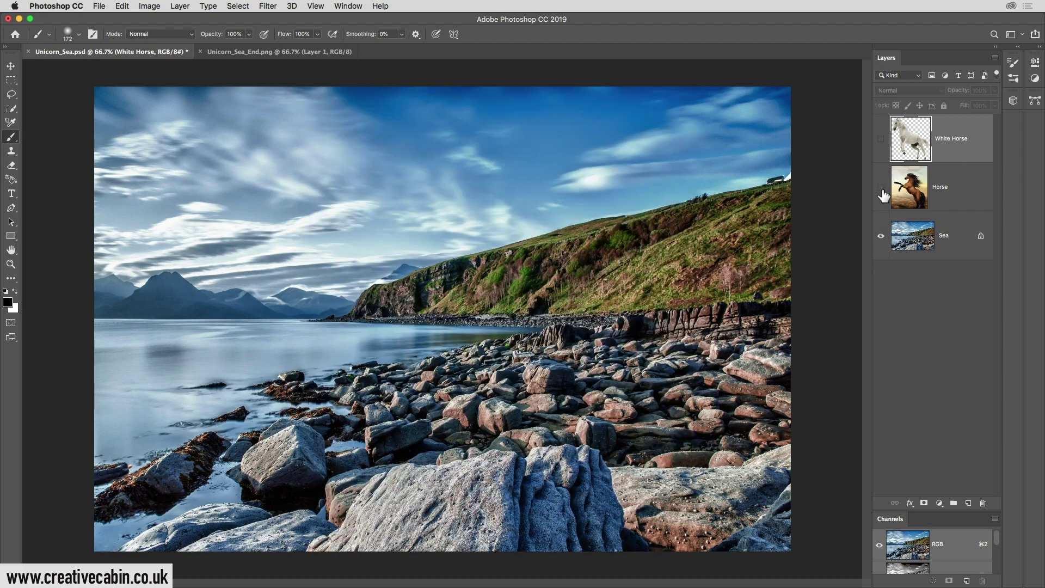
{"action": "left_click", "coordinate": [881, 189]}
{"action": "left_click", "coordinate": [881, 188]}
{"action": "left_click", "coordinate": [881, 189]}
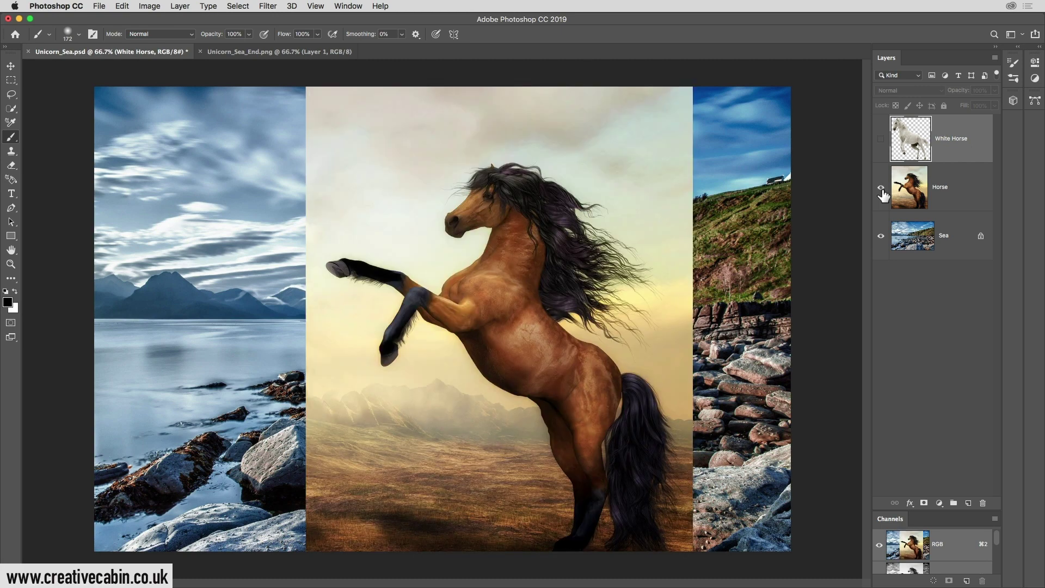
{"action": "left_click", "coordinate": [881, 237]}
{"action": "left_click", "coordinate": [881, 238]}
{"action": "left_click", "coordinate": [880, 238]}
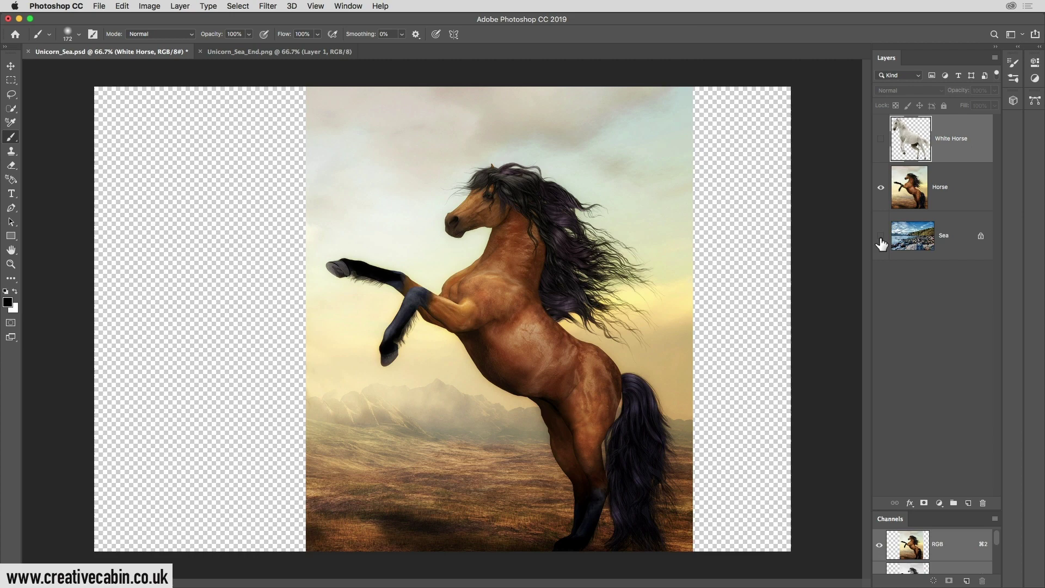
{"action": "left_click", "coordinate": [881, 237]}
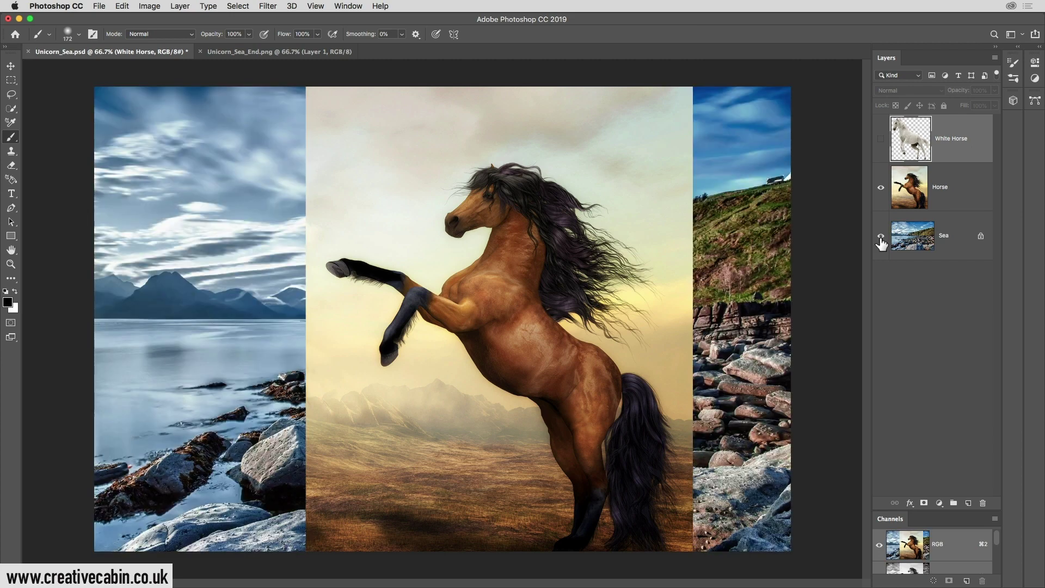
{"action": "left_click", "coordinate": [881, 140]}
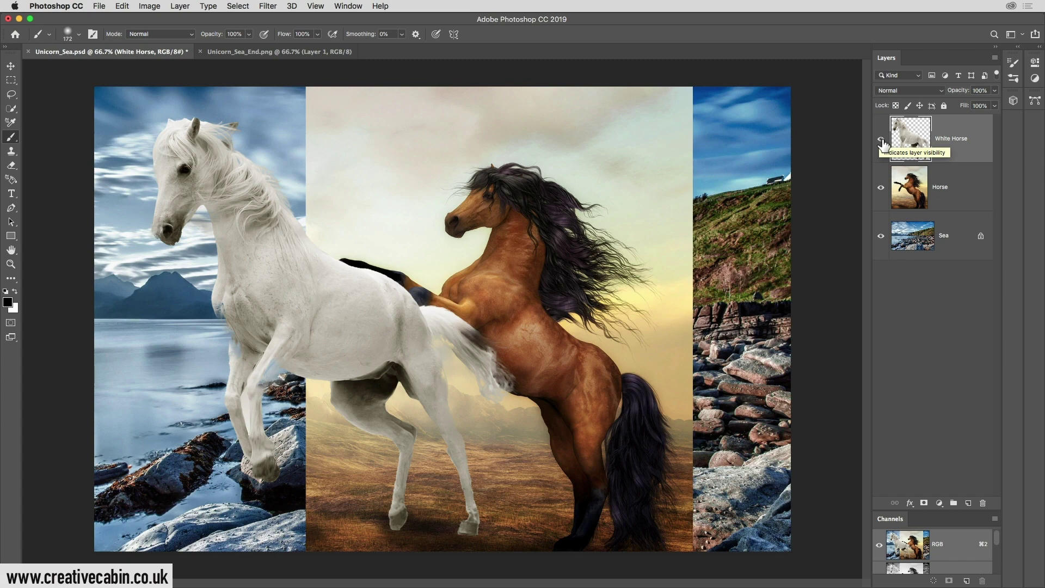
{"action": "left_click", "coordinate": [882, 140]}
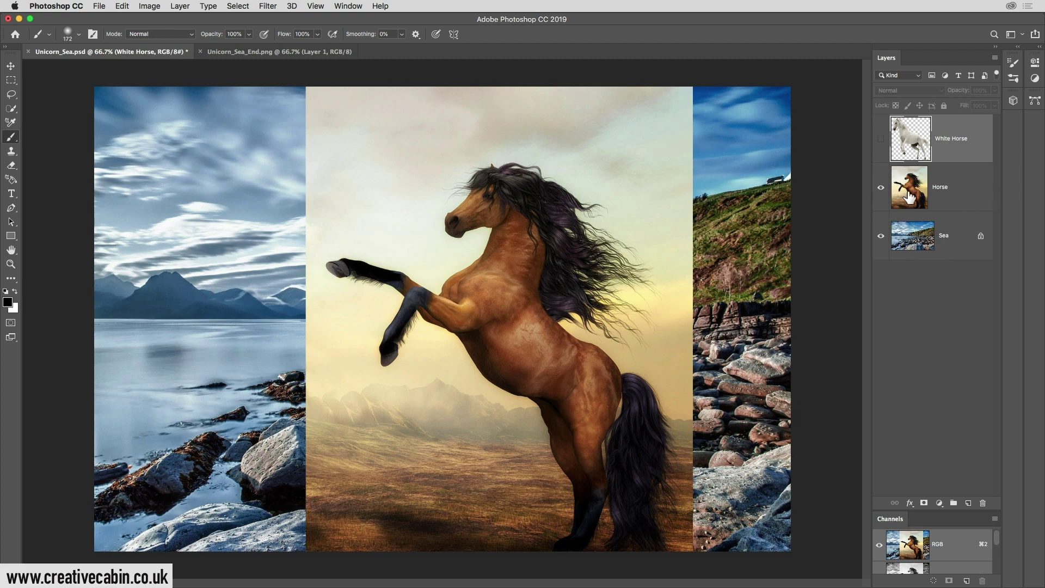
- Make the Horse layer active and select the horse with Quick Selection's Select Subject
{"action": "left_click", "coordinate": [962, 195]}
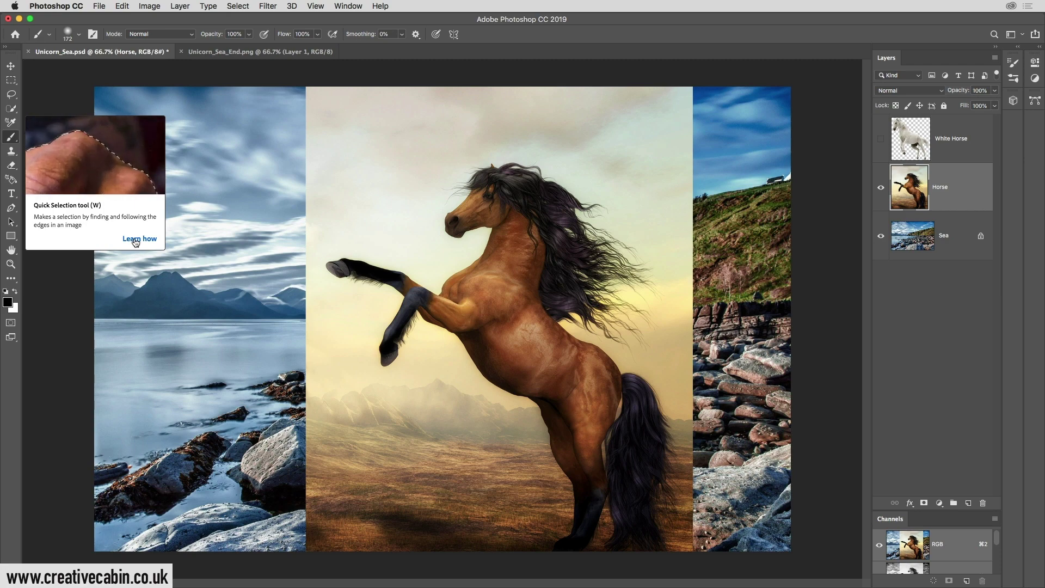
{"action": "left_click", "coordinate": [11, 108]}
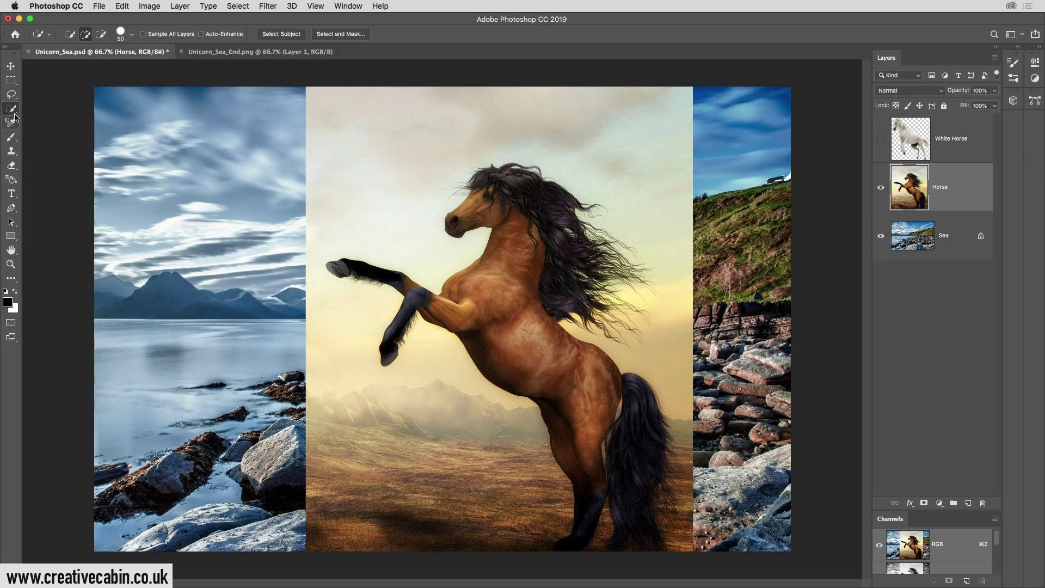
{"action": "left_click", "coordinate": [282, 35]}
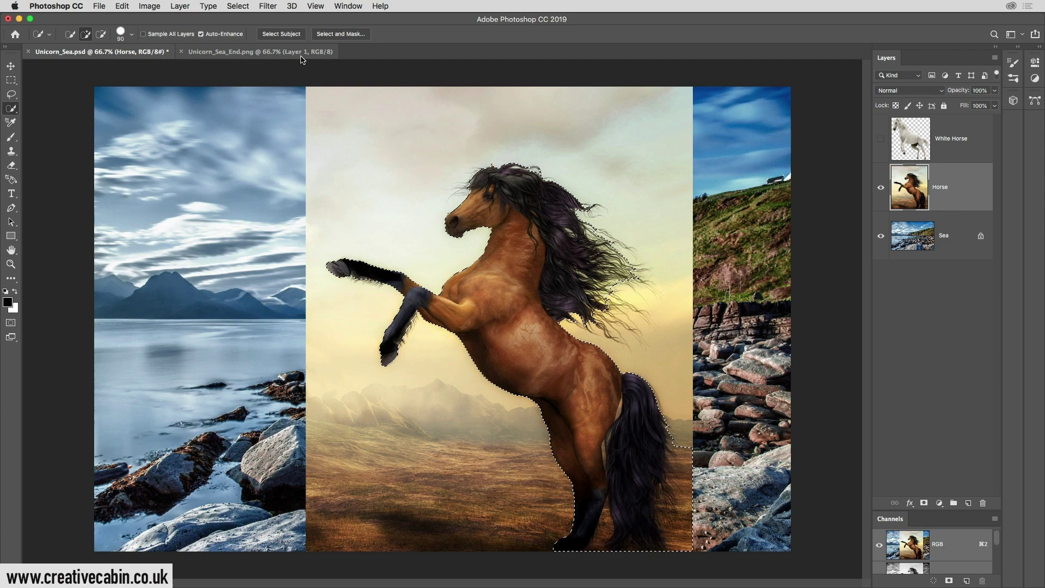
- In Select and Mask, subtract the background strip and patches near the tail, undoing the tail's removal
{"action": "left_click", "coordinate": [341, 35]}
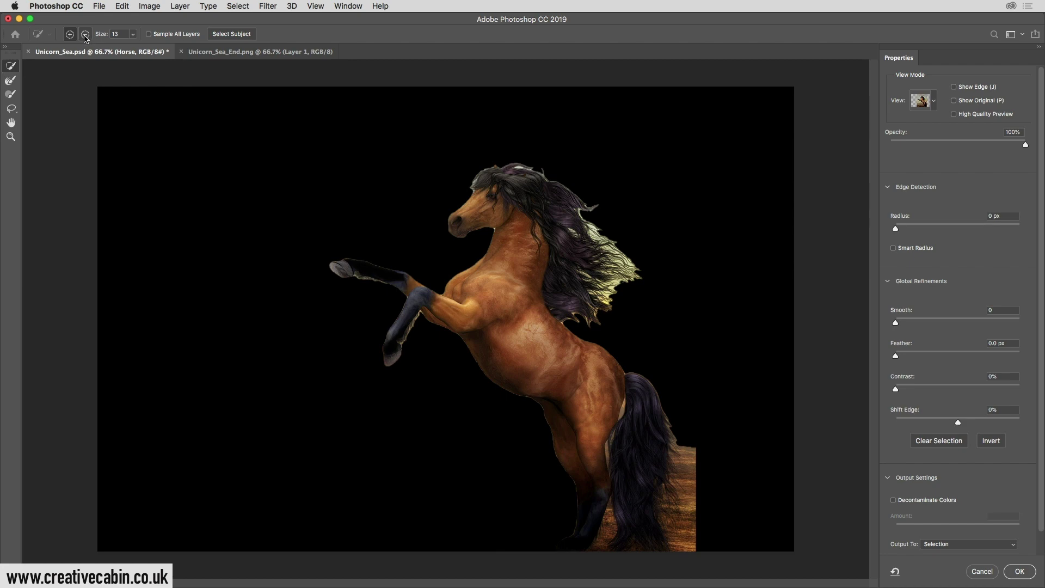
{"action": "left_click", "coordinate": [85, 35]}
{"action": "mouse_move", "coordinate": [693, 457]}
{"action": "left_mouse_down"}
{"action": "mouse_move", "coordinate": [688, 539]}
{"action": "mouse_move", "coordinate": [689, 515]}
{"action": "left_mouse_up"}
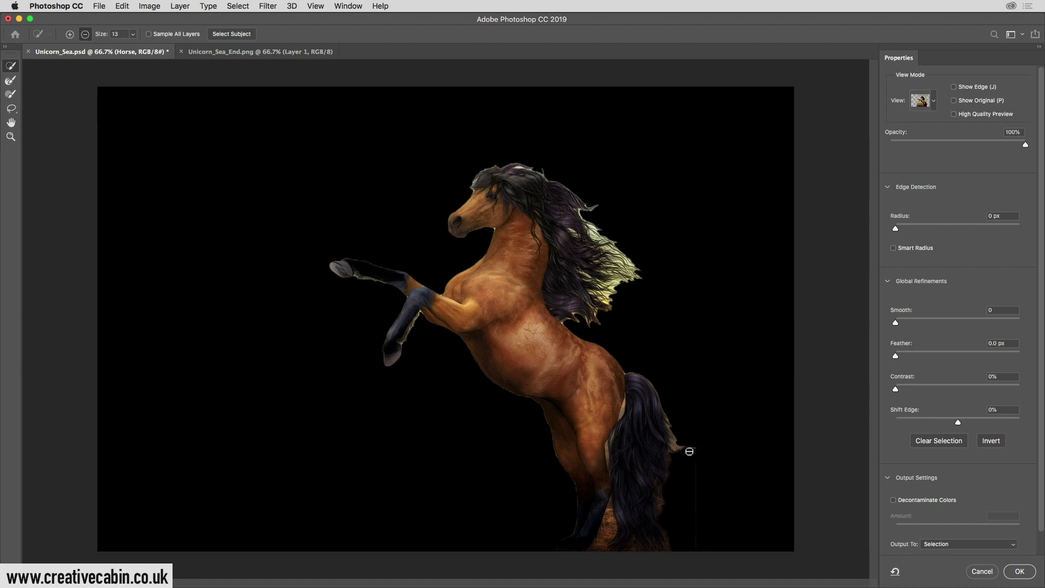
{"action": "left_click_drag", "start_coordinate": [698, 448], "coordinate": [701, 485]}
{"action": "mouse_move", "coordinate": [611, 524]}
{"action": "left_mouse_down"}
{"action": "mouse_move", "coordinate": [600, 564]}
{"action": "mouse_move", "coordinate": [622, 510]}
{"action": "mouse_move", "coordinate": [611, 515]}
{"action": "mouse_move", "coordinate": [606, 541]}
{"action": "left_mouse_up"}
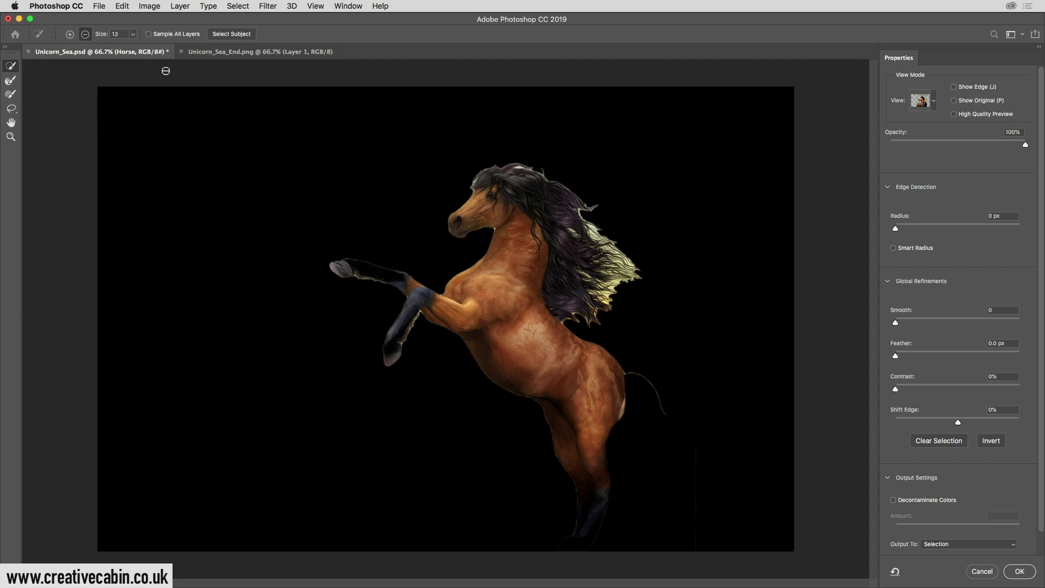
{"action": "left_click", "coordinate": [122, 6]}
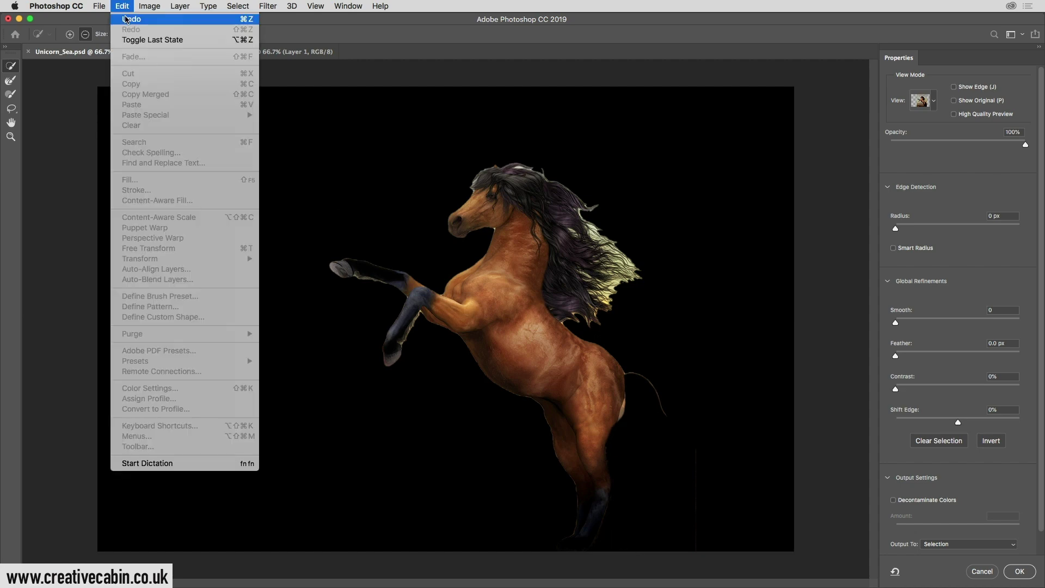
{"action": "left_click", "coordinate": [125, 19]}
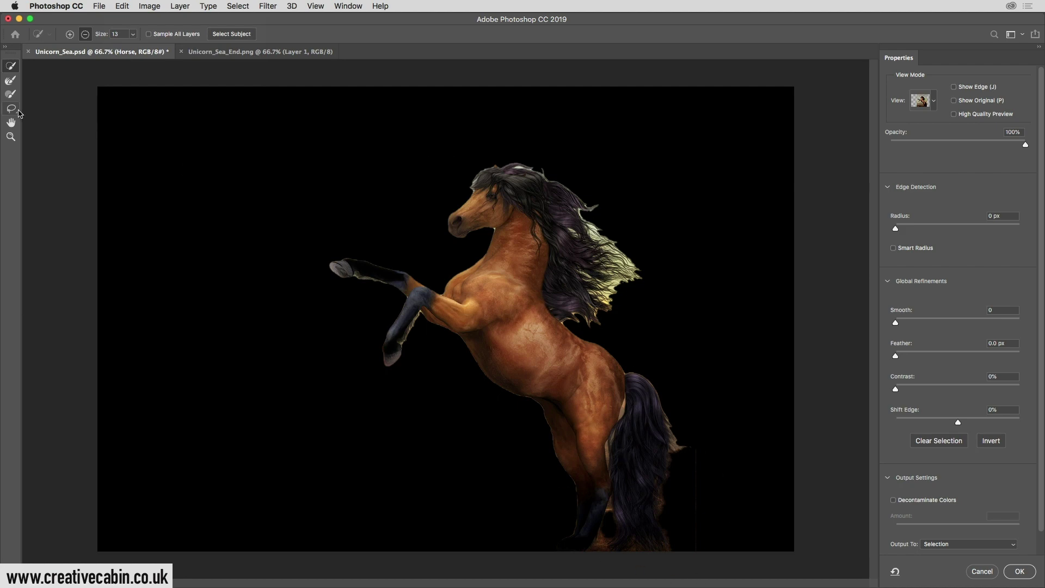
- Choose the Refine Edge Brush Tool and enlarge its brush size
{"action": "left_click", "coordinate": [11, 81]}
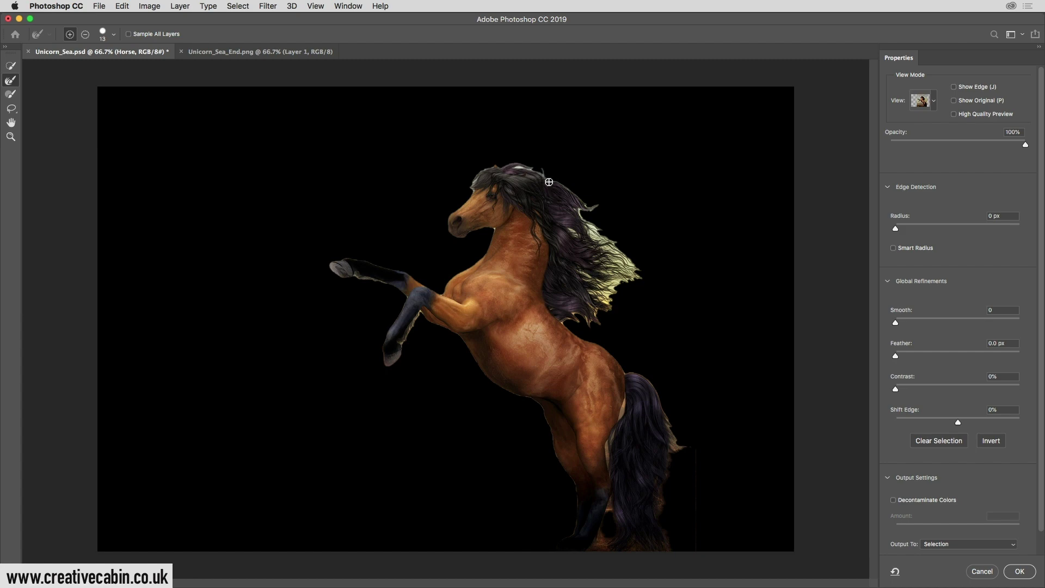
{"action": "left_click", "coordinate": [114, 36]}
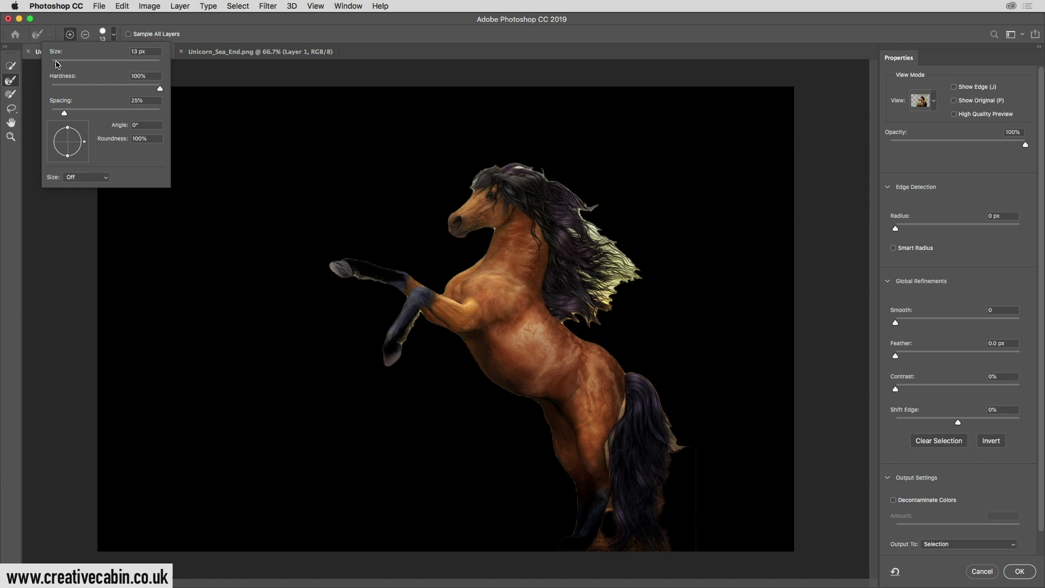
{"action": "left_click_drag", "start_coordinate": [60, 64], "coordinate": [62, 66]}
{"action": "key", "text": "Return"}
- Refine the hair edges along the mane top, the mane tip and the tail's right edge
{"action": "mouse_move", "coordinate": [477, 189]}
{"action": "left_mouse_down"}
{"action": "mouse_move", "coordinate": [542, 173]}
{"action": "mouse_move", "coordinate": [731, 296]}
{"action": "mouse_move", "coordinate": [579, 213]}
{"action": "mouse_move", "coordinate": [659, 206]}
{"action": "mouse_move", "coordinate": [644, 283]}
{"action": "mouse_move", "coordinate": [592, 254]}
{"action": "mouse_move", "coordinate": [580, 225]}
{"action": "mouse_move", "coordinate": [655, 288]}
{"action": "mouse_move", "coordinate": [602, 244]}
{"action": "mouse_move", "coordinate": [568, 234]}
{"action": "mouse_move", "coordinate": [636, 264]}
{"action": "mouse_move", "coordinate": [659, 297]}
{"action": "mouse_move", "coordinate": [635, 312]}
{"action": "mouse_move", "coordinate": [583, 241]}
{"action": "mouse_move", "coordinate": [661, 304]}
{"action": "mouse_move", "coordinate": [576, 267]}
{"action": "mouse_move", "coordinate": [639, 278]}
{"action": "mouse_move", "coordinate": [575, 264]}
{"action": "mouse_move", "coordinate": [624, 290]}
{"action": "mouse_move", "coordinate": [601, 289]}
{"action": "mouse_move", "coordinate": [605, 310]}
{"action": "mouse_move", "coordinate": [617, 291]}
{"action": "mouse_move", "coordinate": [590, 324]}
{"action": "mouse_move", "coordinate": [560, 322]}
{"action": "left_mouse_up"}
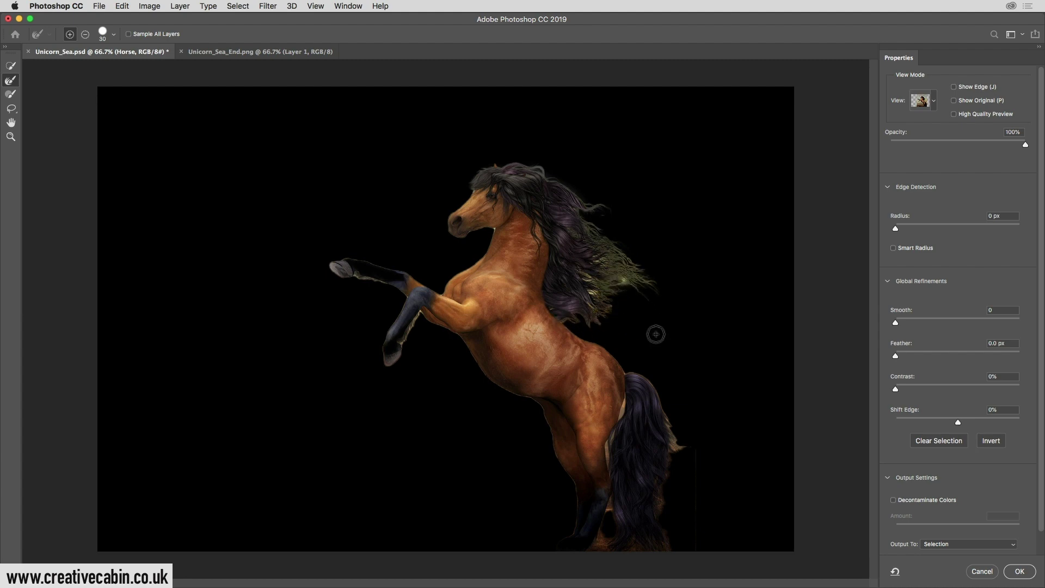
{"action": "mouse_move", "coordinate": [656, 334]}
{"action": "left_mouse_down"}
{"action": "mouse_move", "coordinate": [588, 281]}
{"action": "mouse_move", "coordinate": [631, 286]}
{"action": "mouse_move", "coordinate": [587, 285]}
{"action": "mouse_move", "coordinate": [595, 268]}
{"action": "mouse_move", "coordinate": [630, 268]}
{"action": "mouse_move", "coordinate": [588, 255]}
{"action": "mouse_move", "coordinate": [636, 265]}
{"action": "mouse_move", "coordinate": [598, 307]}
{"action": "mouse_move", "coordinate": [587, 302]}
{"action": "mouse_move", "coordinate": [611, 331]}
{"action": "left_mouse_up"}
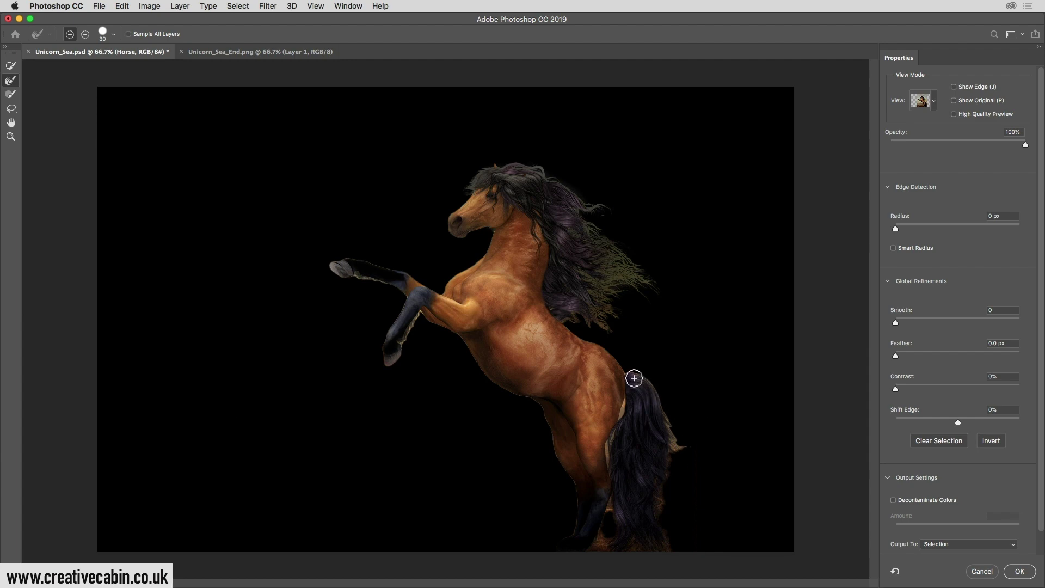
{"action": "mouse_move", "coordinate": [671, 444]}
{"action": "left_mouse_down"}
{"action": "mouse_move", "coordinate": [671, 418]}
{"action": "mouse_move", "coordinate": [685, 471]}
{"action": "mouse_move", "coordinate": [661, 478]}
{"action": "mouse_move", "coordinate": [665, 512]}
{"action": "left_mouse_up"}
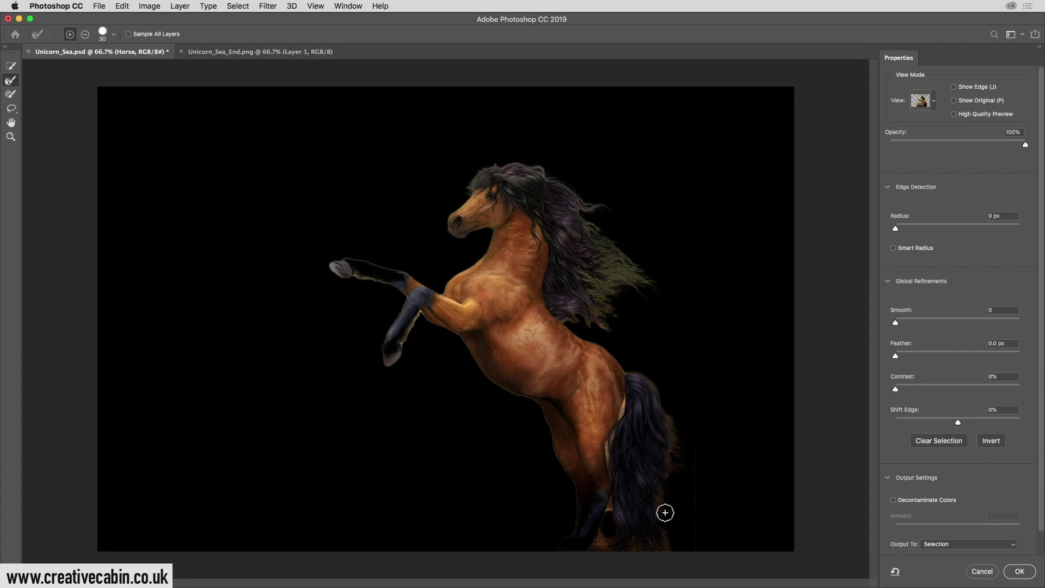
- Switch the preview to On White and refine the tail's lower right edge
{"action": "left_click", "coordinate": [935, 102]}
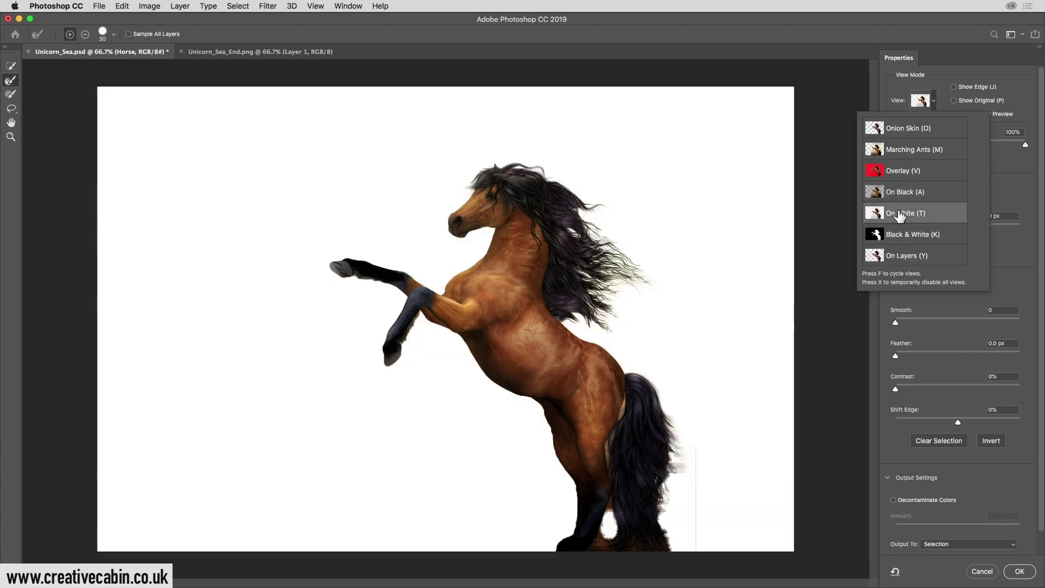
{"action": "left_click", "coordinate": [682, 463]}
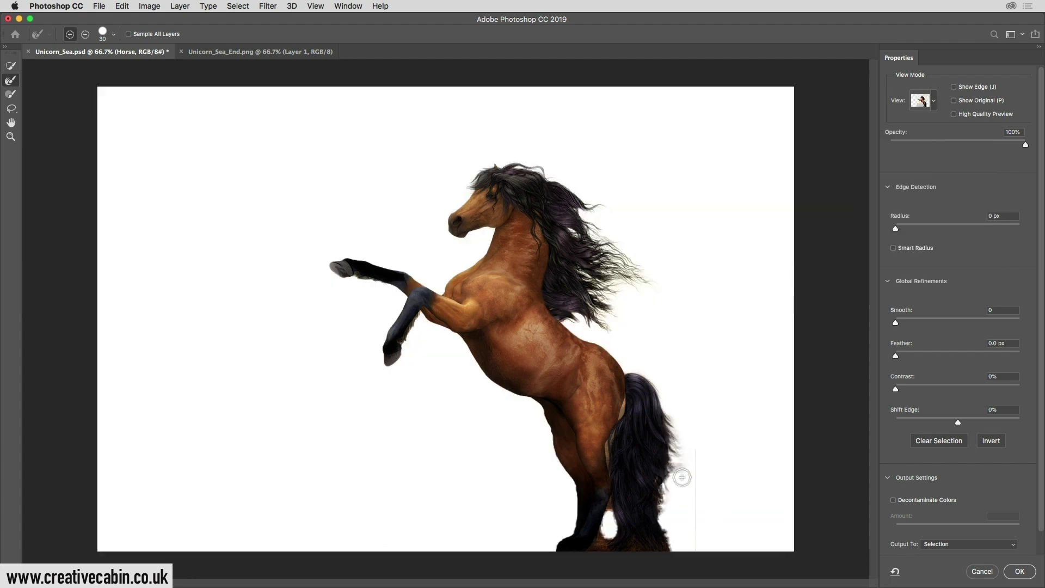
{"action": "left_click_drag", "start_coordinate": [666, 507], "coordinate": [673, 549]}
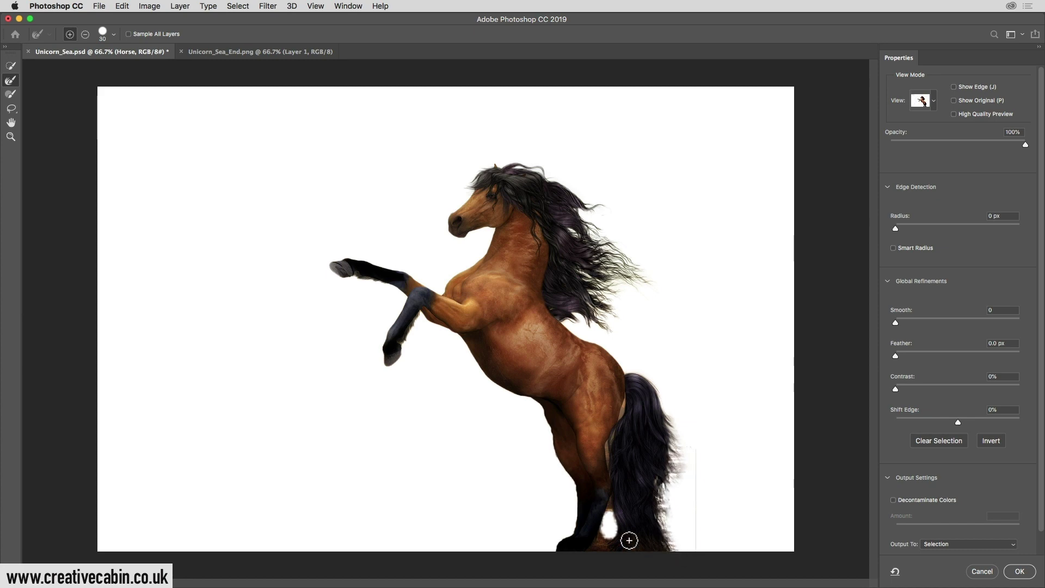
- Refine the inner hind leg, the gap by the tail, the raised foreleg and the mane's trailing edge
{"action": "mouse_move", "coordinate": [617, 510]}
{"action": "left_mouse_down"}
{"action": "mouse_move", "coordinate": [611, 552]}
{"action": "mouse_move", "coordinate": [613, 514]}
{"action": "left_mouse_up"}
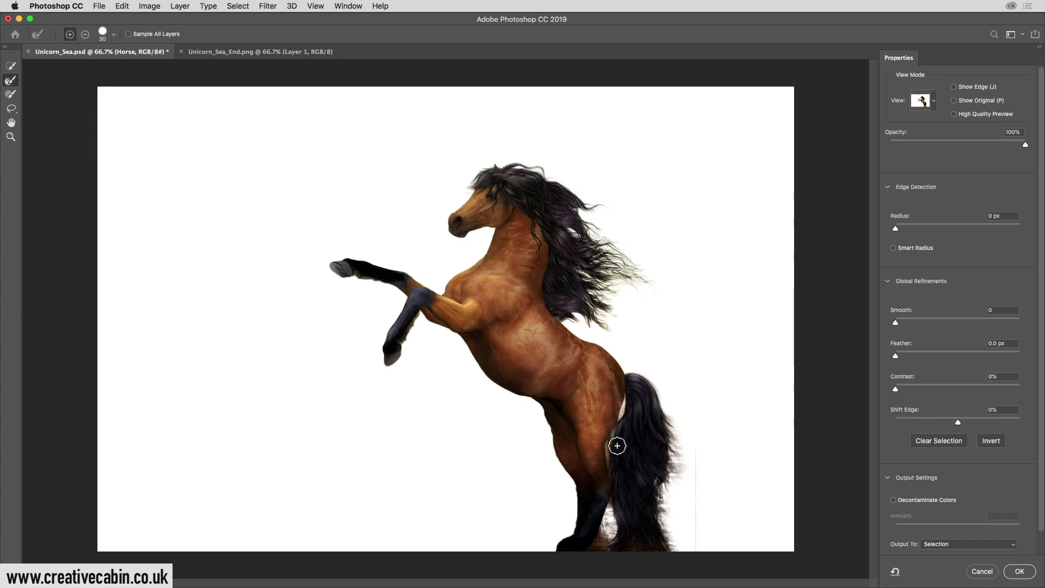
{"action": "mouse_move", "coordinate": [617, 445]}
{"action": "left_mouse_down"}
{"action": "mouse_move", "coordinate": [612, 479]}
{"action": "mouse_move", "coordinate": [610, 452]}
{"action": "mouse_move", "coordinate": [619, 464]}
{"action": "left_mouse_up"}
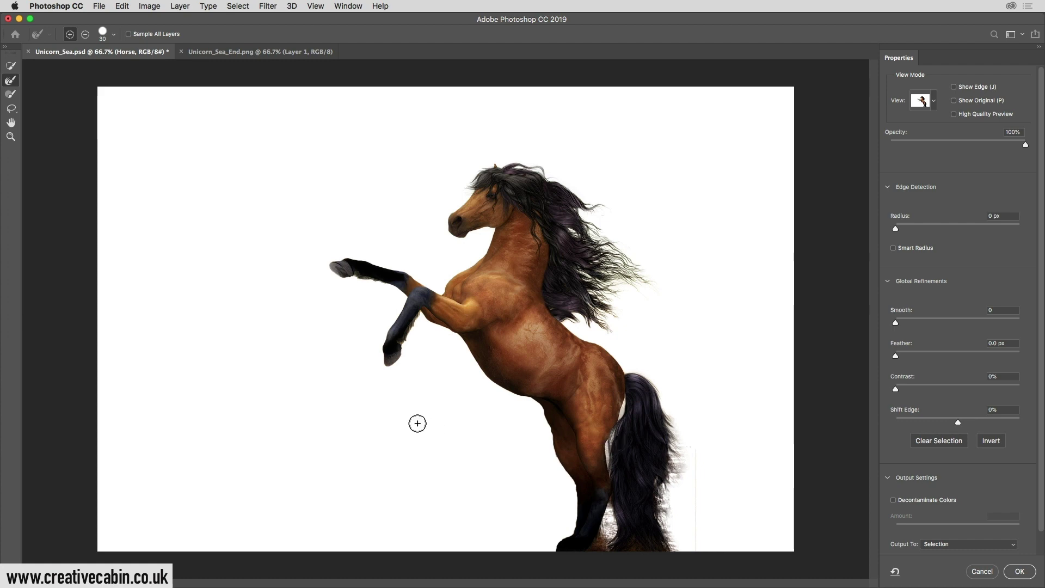
{"action": "mouse_move", "coordinate": [411, 324]}
{"action": "left_mouse_down"}
{"action": "mouse_move", "coordinate": [414, 363]}
{"action": "mouse_move", "coordinate": [386, 292]}
{"action": "mouse_move", "coordinate": [397, 292]}
{"action": "mouse_move", "coordinate": [341, 280]}
{"action": "mouse_move", "coordinate": [421, 305]}
{"action": "left_mouse_up"}
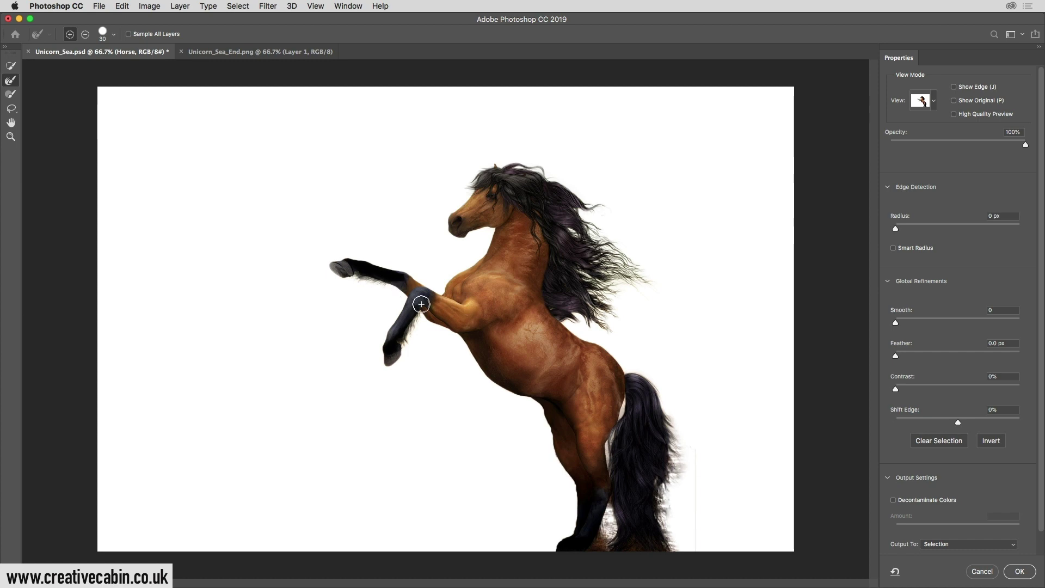
{"action": "mouse_move", "coordinate": [652, 300]}
{"action": "left_mouse_down"}
{"action": "mouse_move", "coordinate": [612, 283]}
{"action": "mouse_move", "coordinate": [612, 320]}
{"action": "mouse_move", "coordinate": [636, 309]}
{"action": "mouse_move", "coordinate": [606, 332]}
{"action": "mouse_move", "coordinate": [675, 403]}
{"action": "mouse_move", "coordinate": [638, 367]}
{"action": "mouse_move", "coordinate": [630, 336]}
{"action": "mouse_move", "coordinate": [609, 325]}
{"action": "mouse_move", "coordinate": [625, 318]}
{"action": "mouse_move", "coordinate": [656, 343]}
{"action": "mouse_move", "coordinate": [623, 310]}
{"action": "mouse_move", "coordinate": [655, 322]}
{"action": "mouse_move", "coordinate": [603, 271]}
{"action": "mouse_move", "coordinate": [684, 317]}
{"action": "mouse_move", "coordinate": [627, 291]}
{"action": "mouse_move", "coordinate": [642, 284]}
{"action": "mouse_move", "coordinate": [624, 260]}
{"action": "mouse_move", "coordinate": [682, 271]}
{"action": "left_mouse_up"}
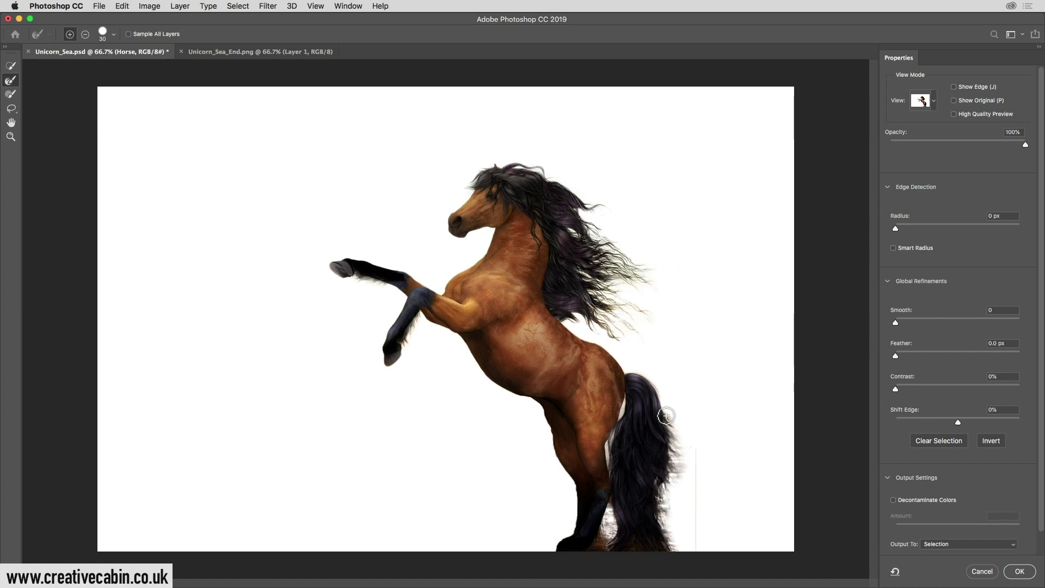
- Preview On Black, enable Decontaminate Colors at 100%, then return the view to white
{"action": "left_click", "coordinate": [935, 102]}
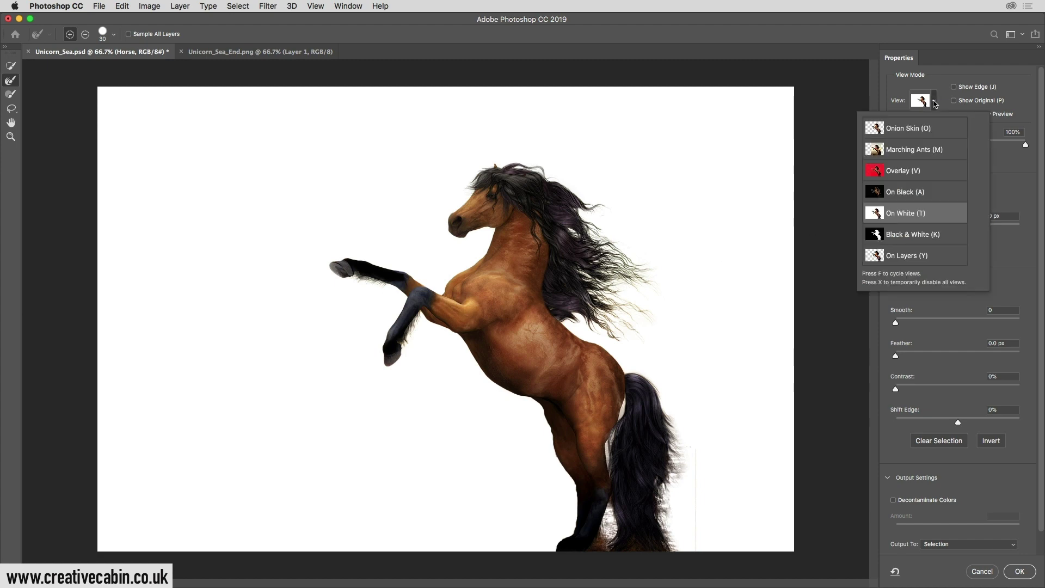
{"action": "left_click", "coordinate": [910, 195]}
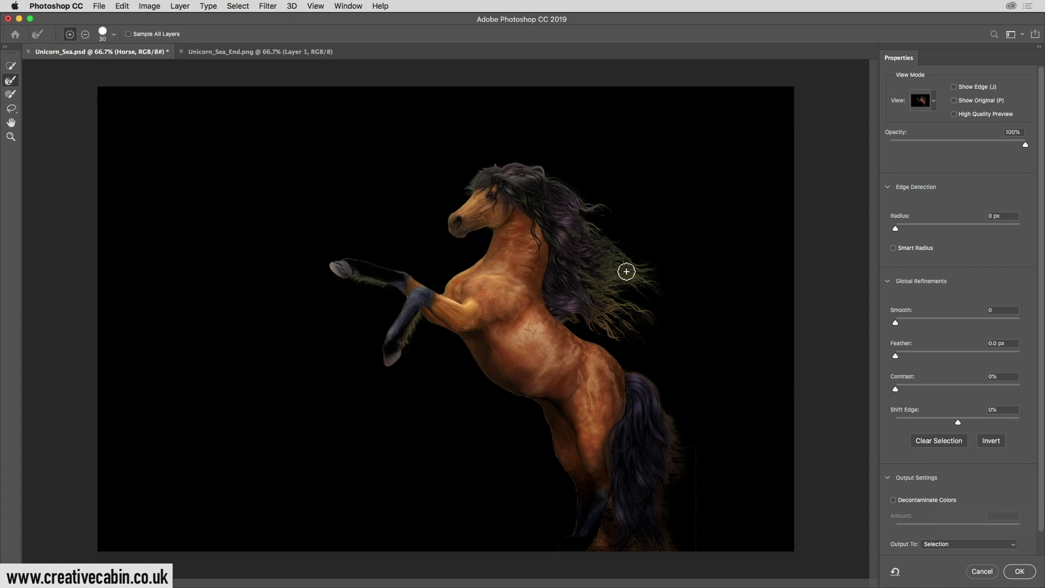
{"action": "left_click", "coordinate": [893, 501]}
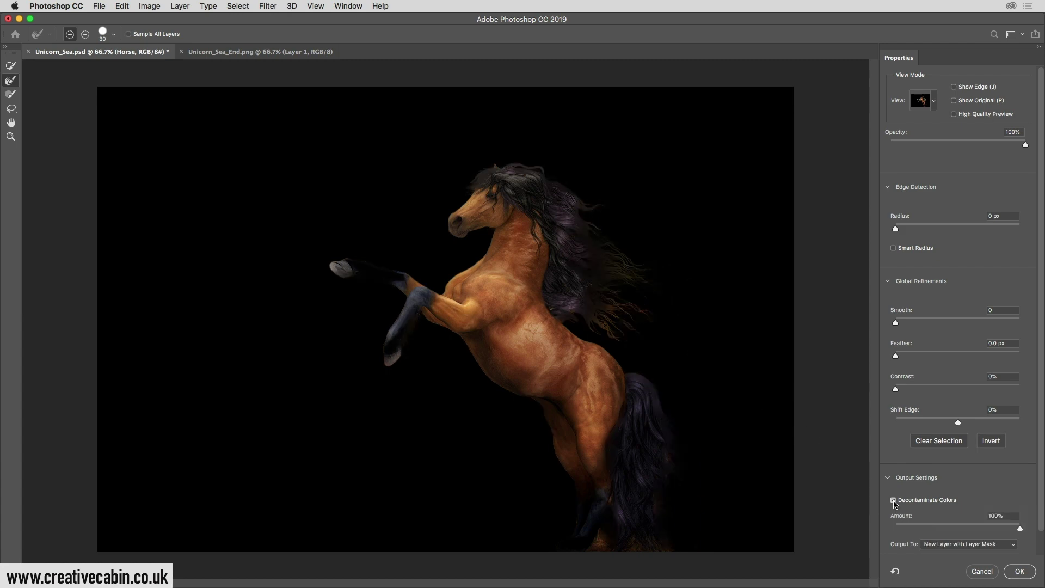
{"action": "key", "text": "w"}
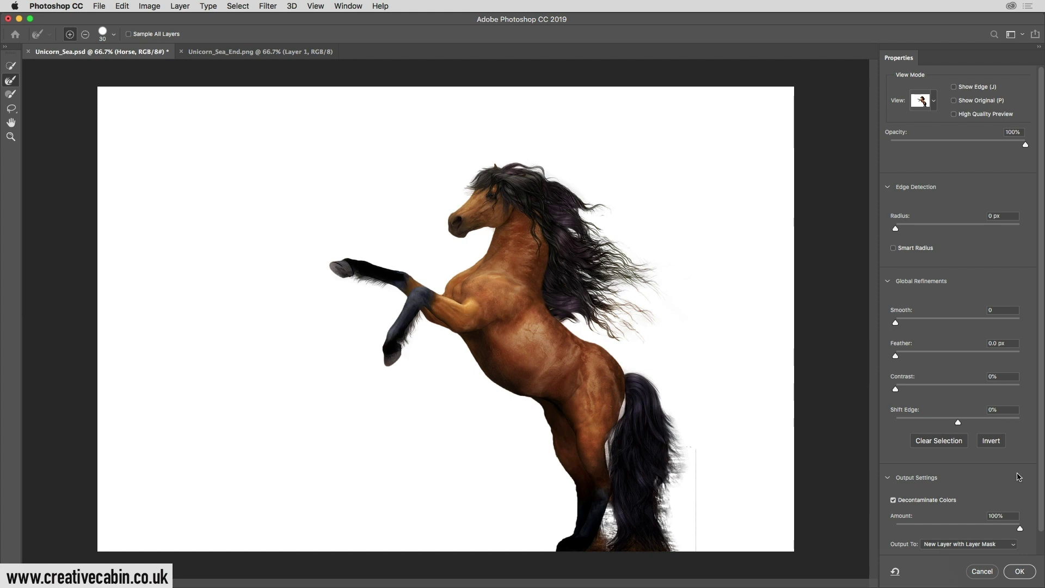
- Set Output To New Layer and confirm with OK to create the Horse copy layer
{"action": "left_click", "coordinate": [937, 545]}
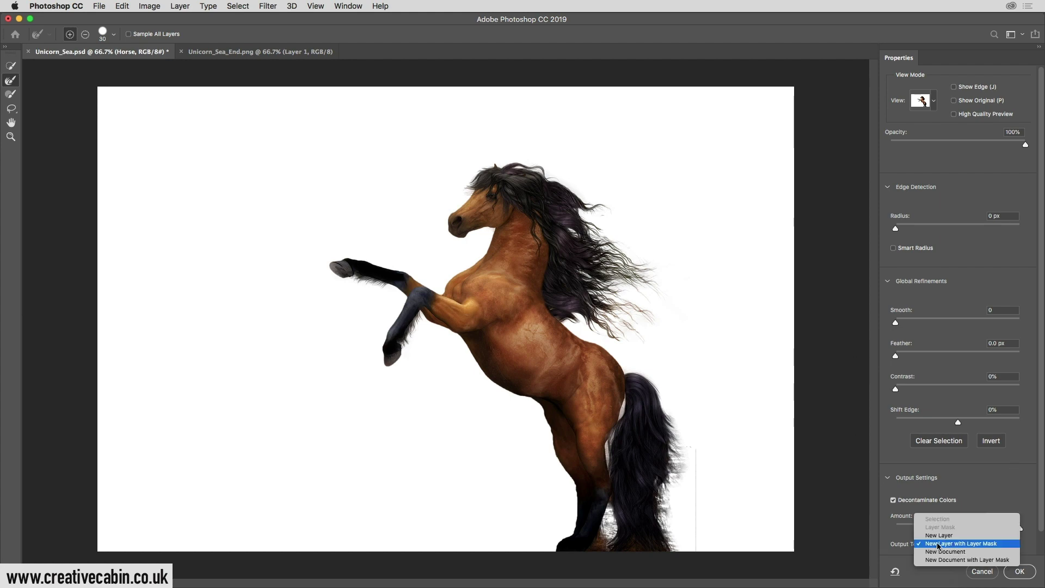
{"action": "left_click", "coordinate": [938, 536]}
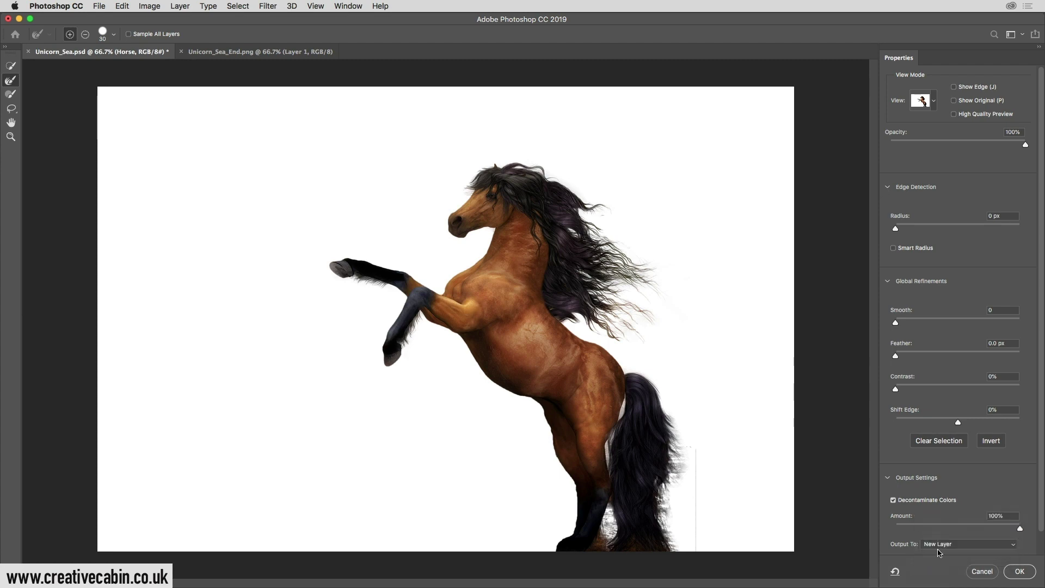
{"action": "left_click", "coordinate": [1020, 572]}
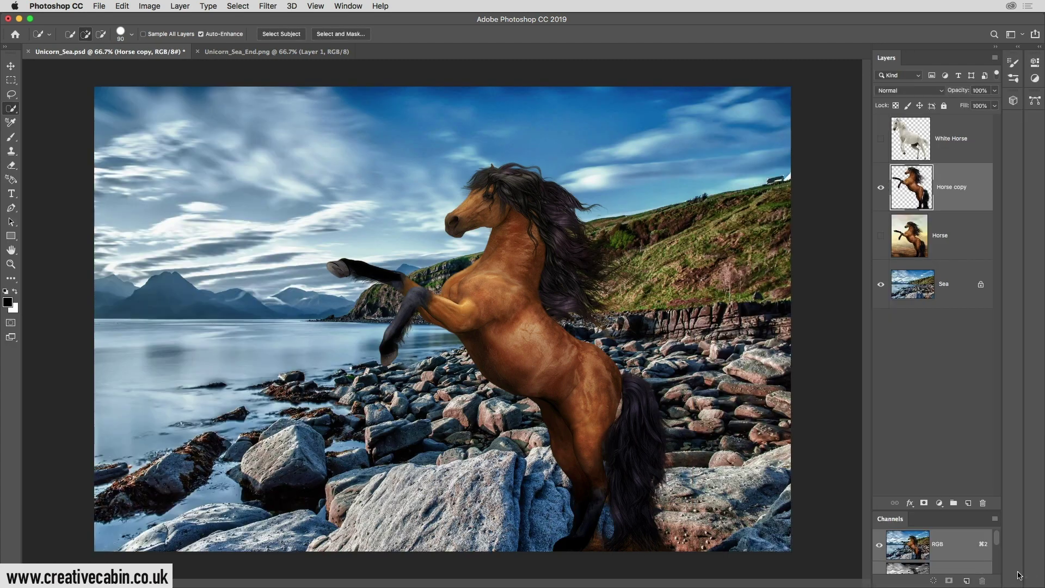